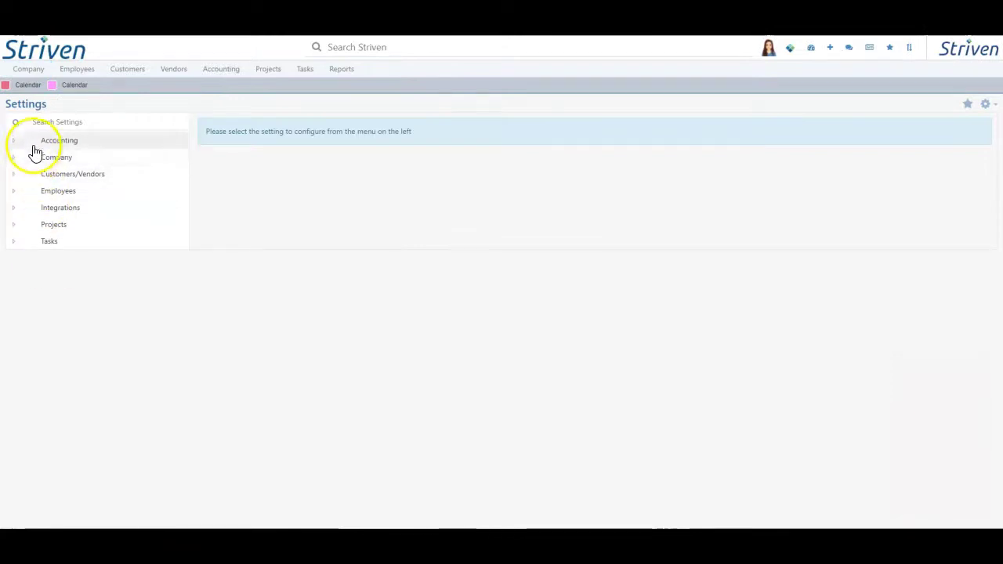
Open the AR settings within the Accounting settings.
click(79, 173)
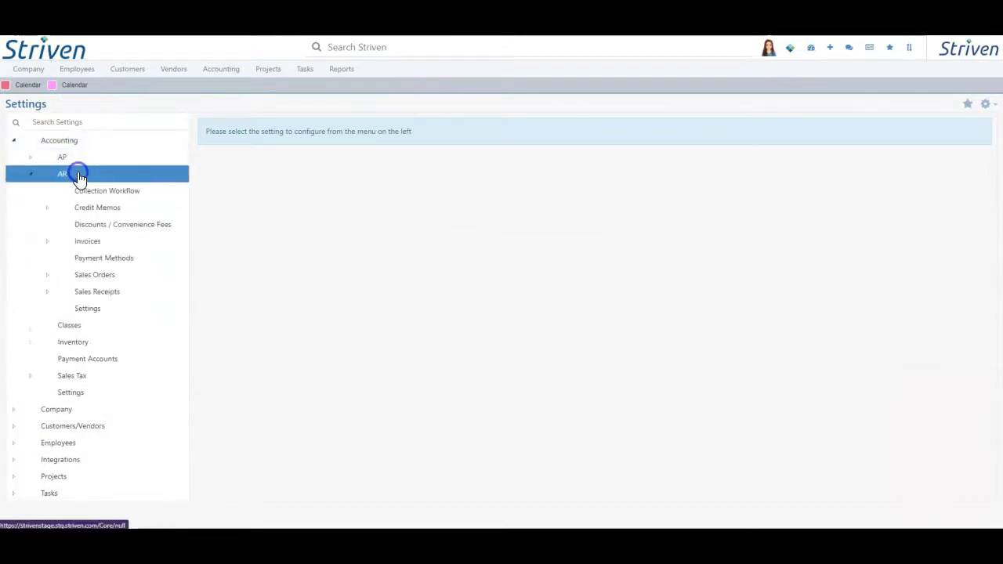
click(105, 315)
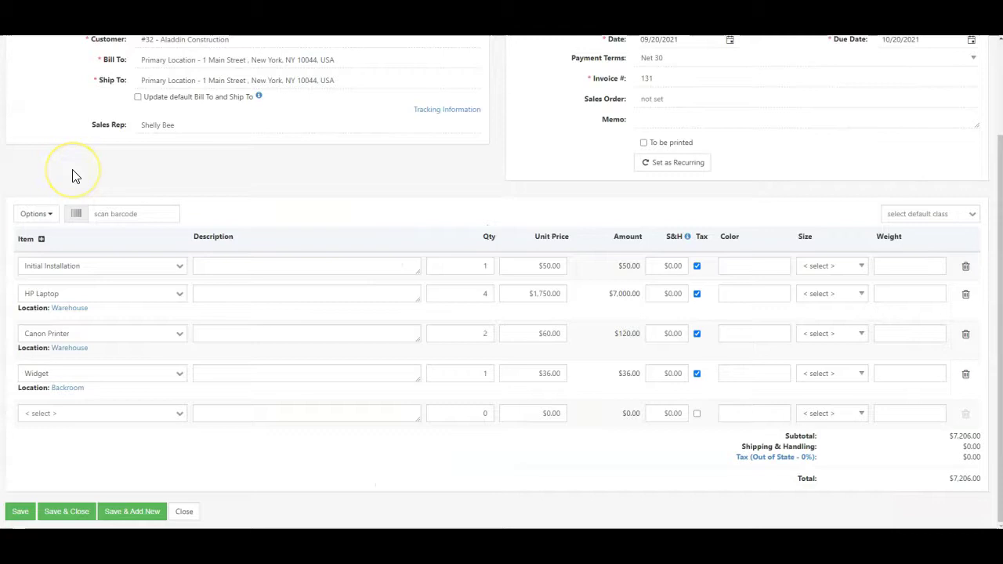
Group the invoice's line items by item type and confirm the grouping.
click(34, 214)
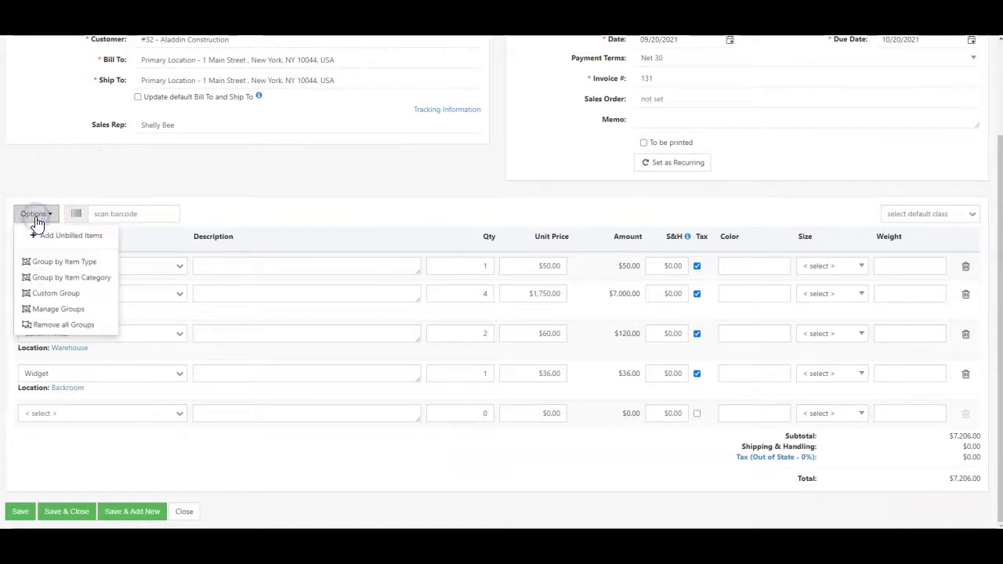
click(80, 264)
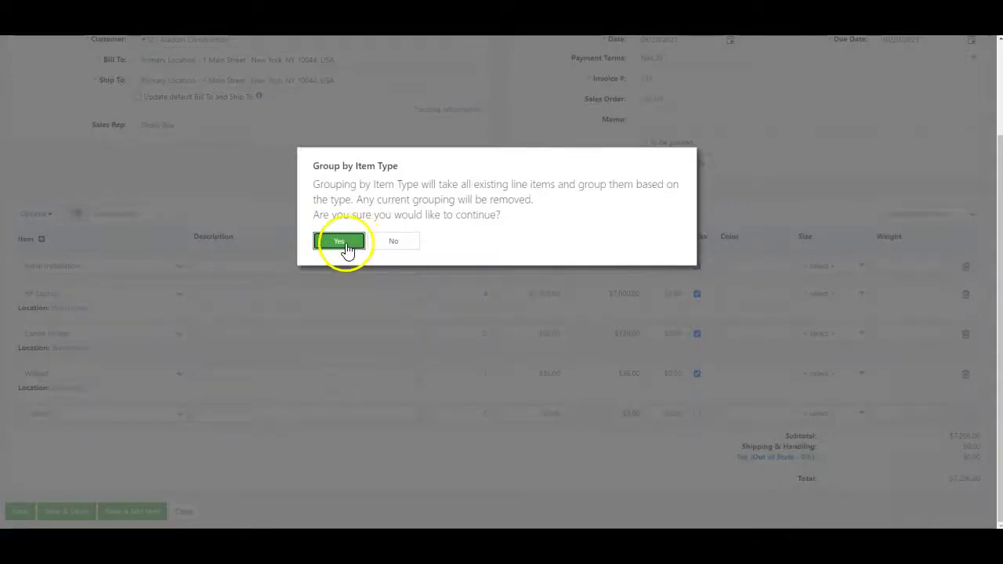
click(347, 249)
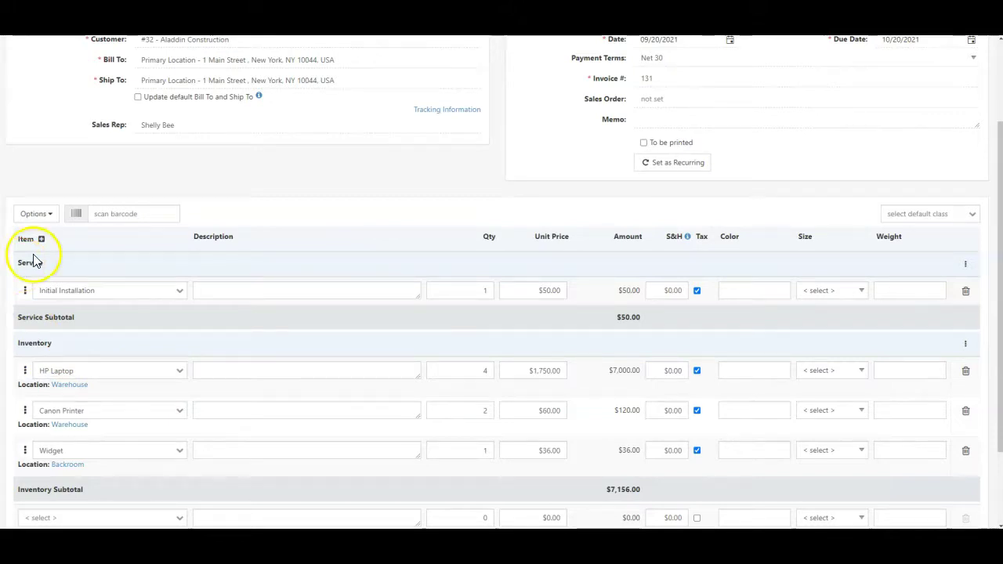
scroll(17, 309, down, 2)
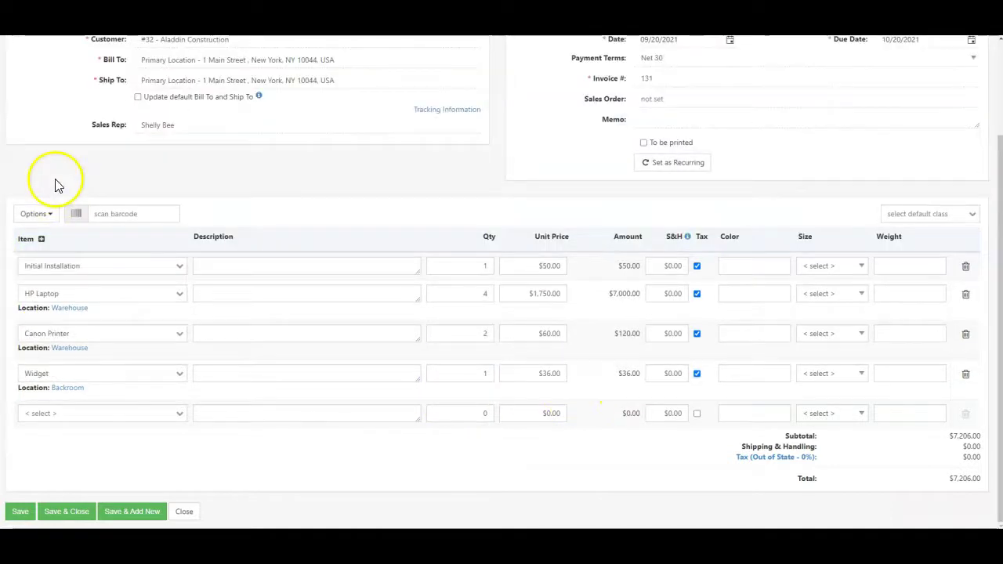
Group the invoice's line items by item category and confirm the grouping.
click(46, 215)
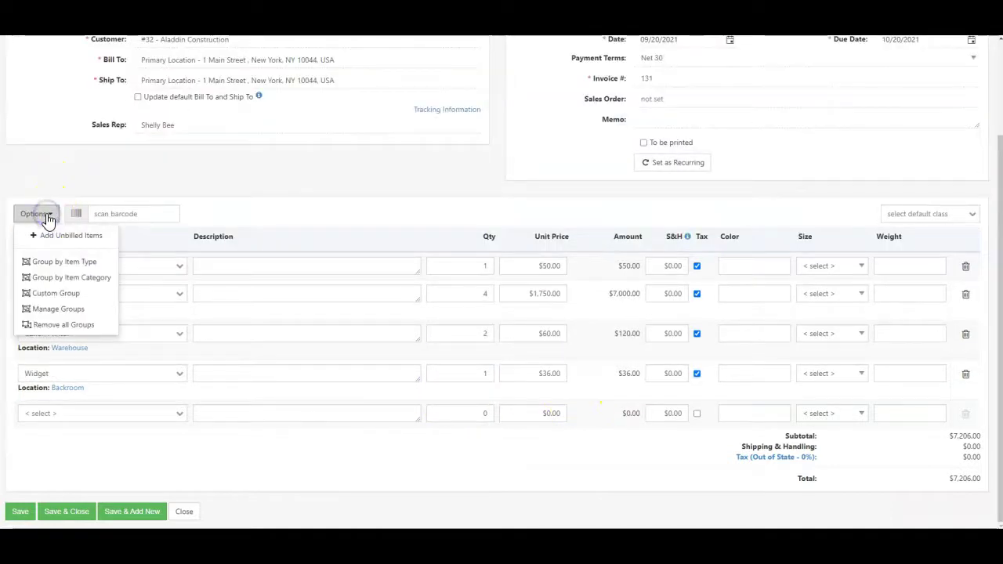
click(73, 279)
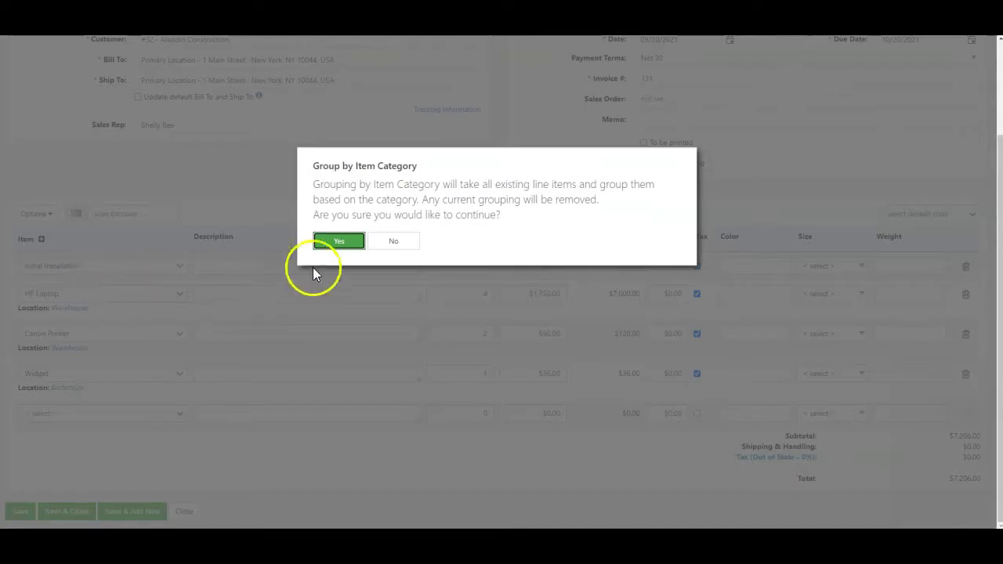
click(332, 242)
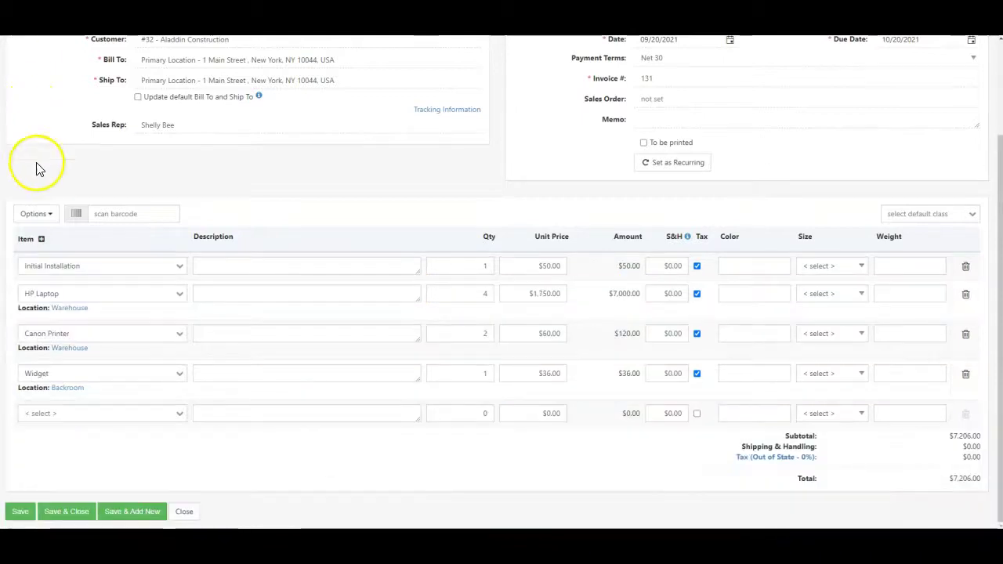
Create a custom group named Tech that includes all line items not yet grouped, and save it.
click(36, 214)
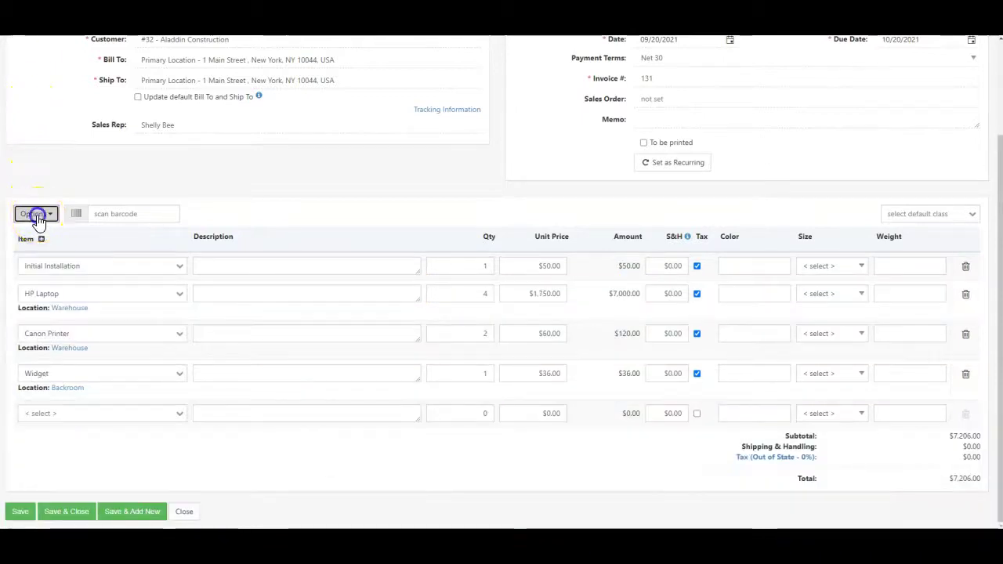
click(50, 298)
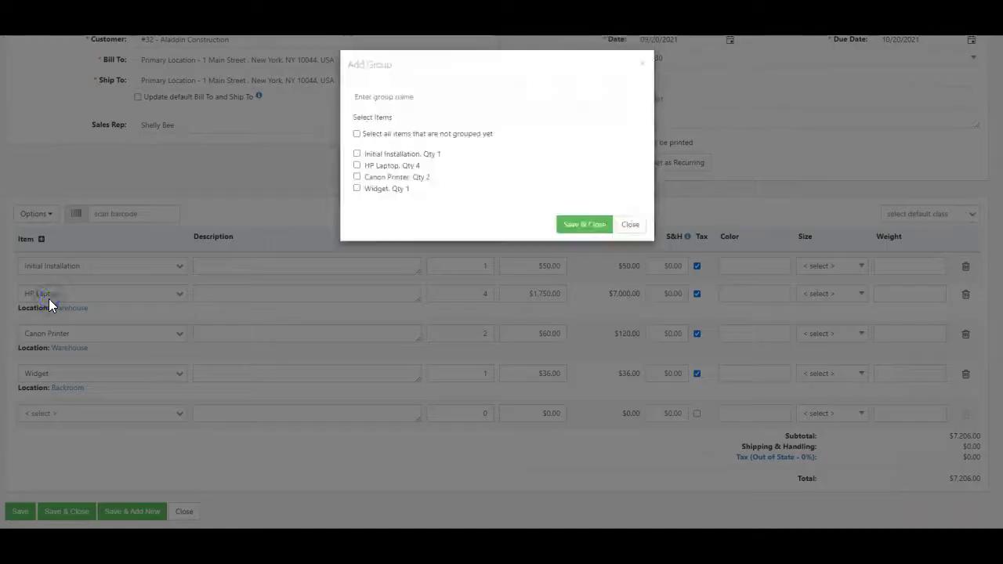
click(358, 100)
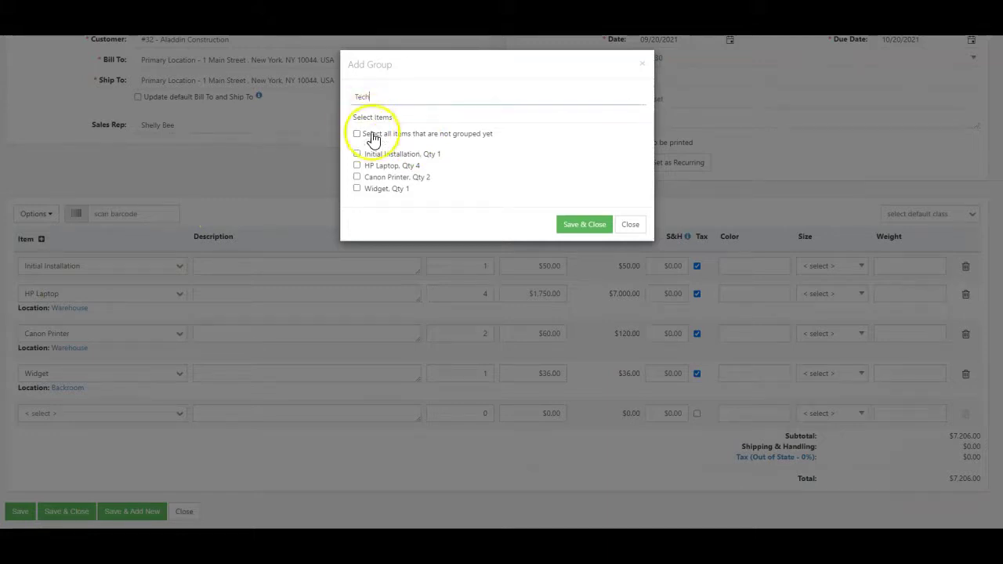
click(356, 165)
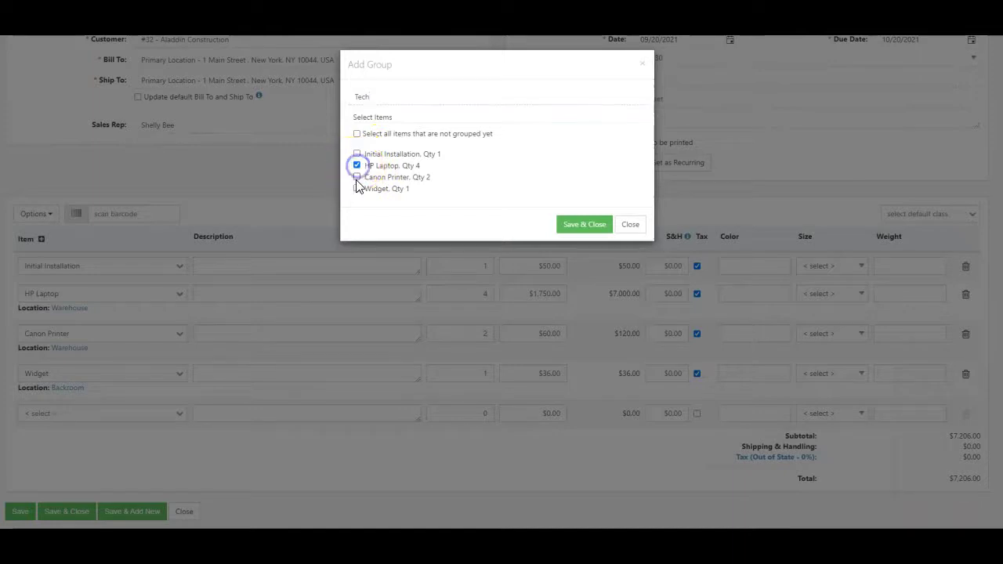
click(356, 134)
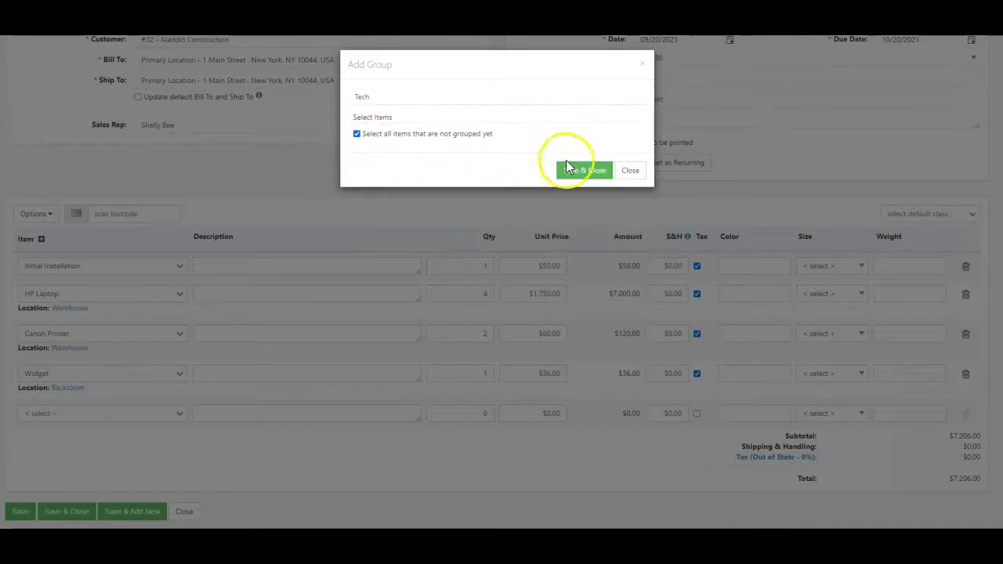
click(600, 171)
Choose to remove all groups from the invoice's line items.
click(51, 214)
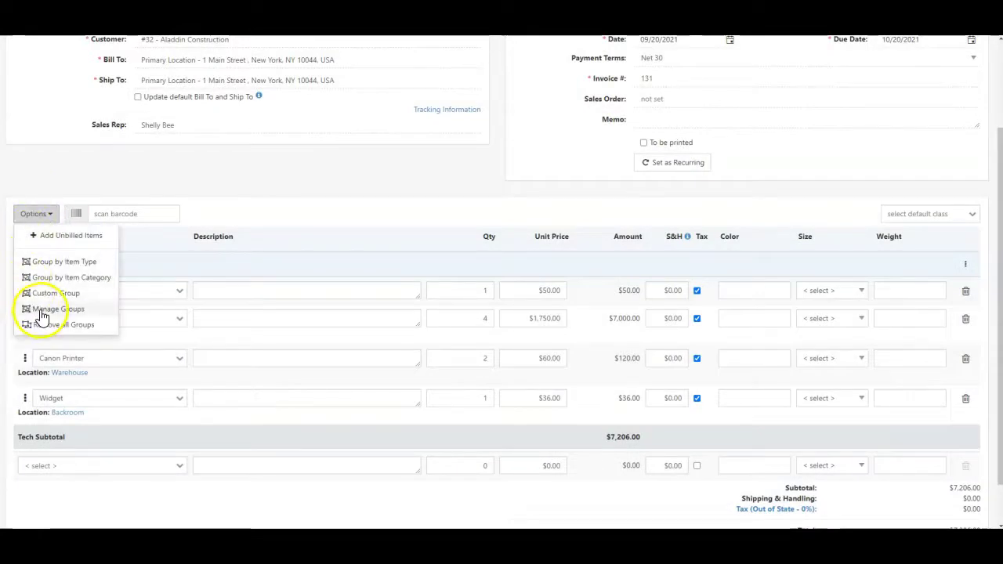
click(45, 329)
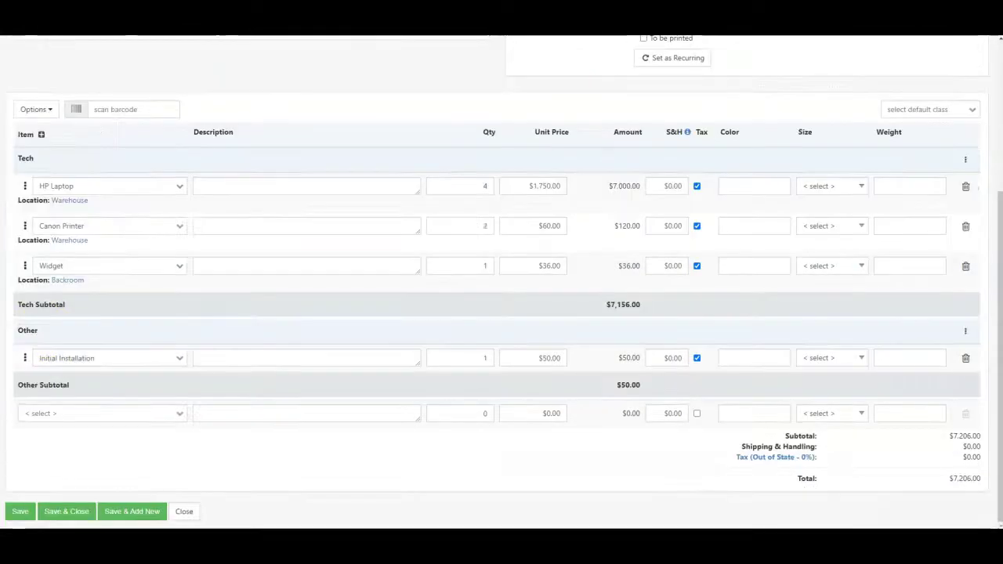
Examine the line item group manager's options for reordering, editing and adding groups, and save without adding a new group.
click(33, 110)
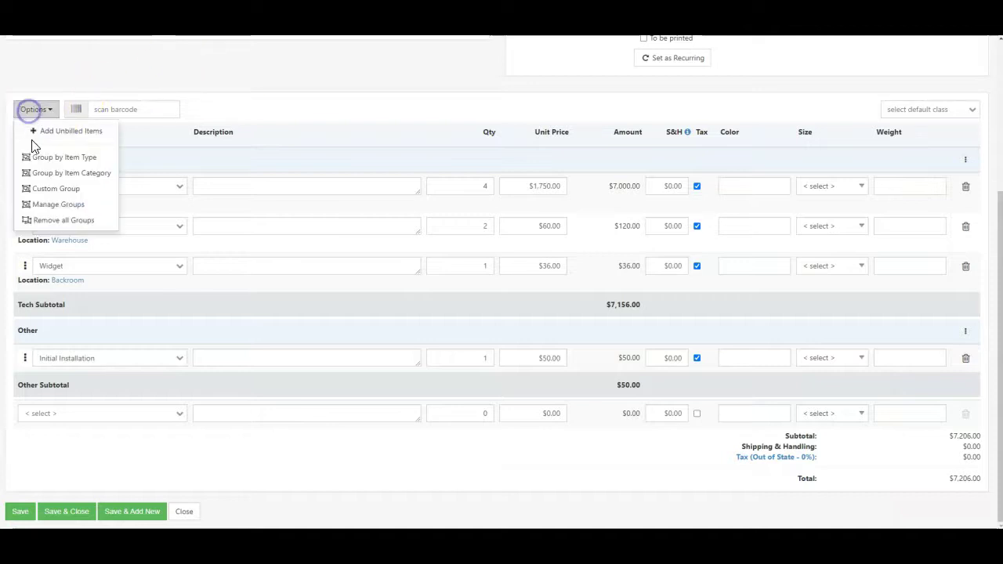
click(43, 205)
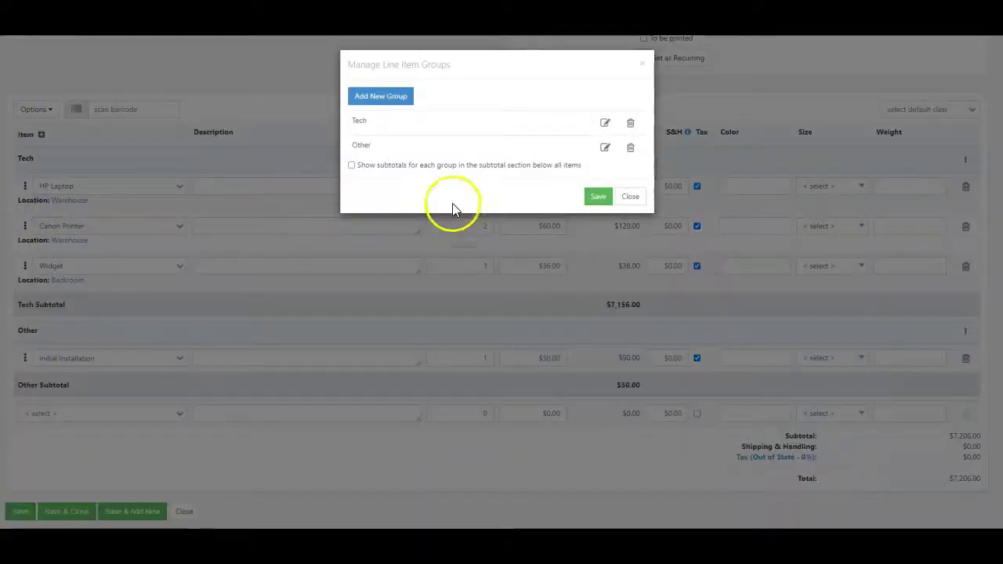
drag(352, 146, 359, 120)
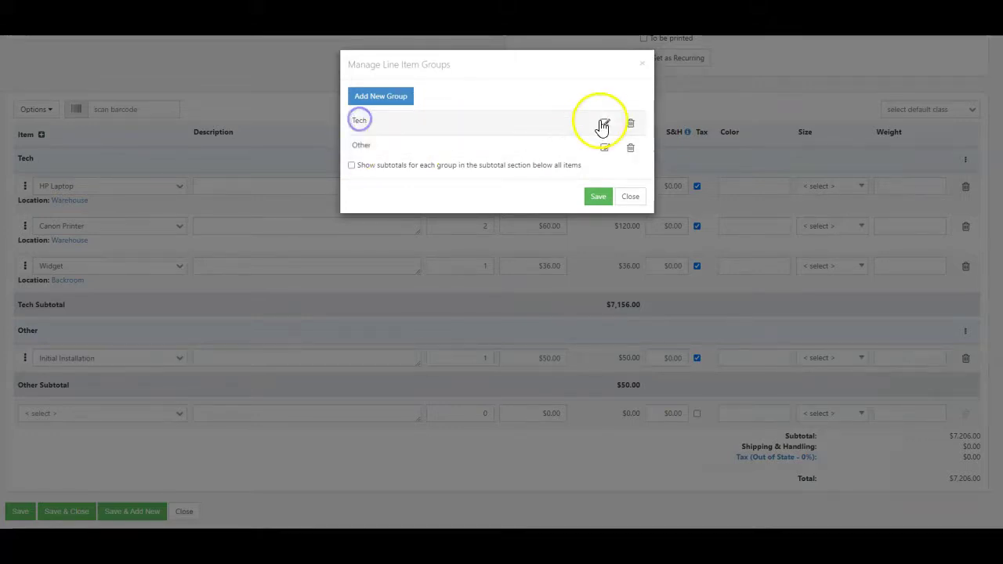
click(604, 126)
click(379, 97)
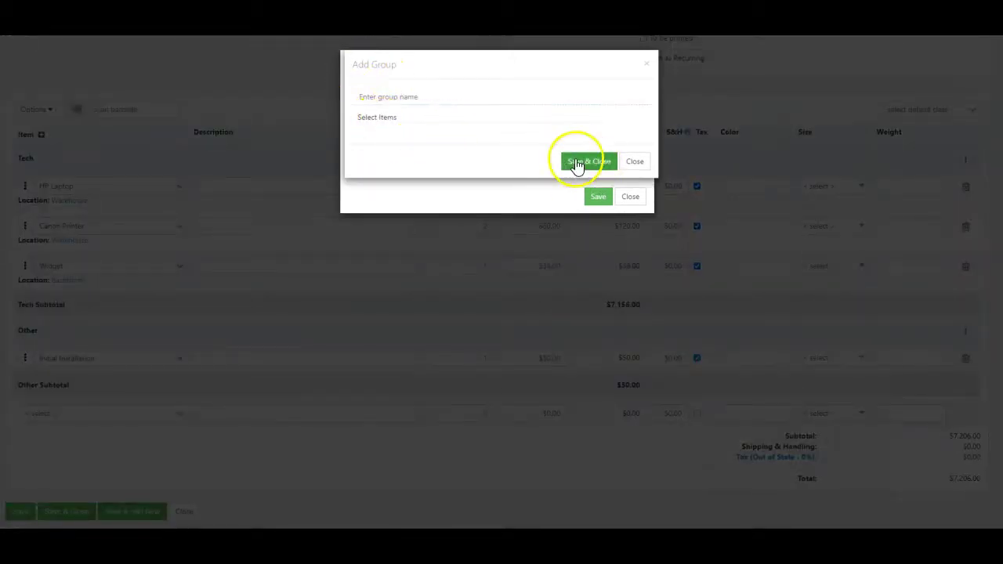
click(636, 163)
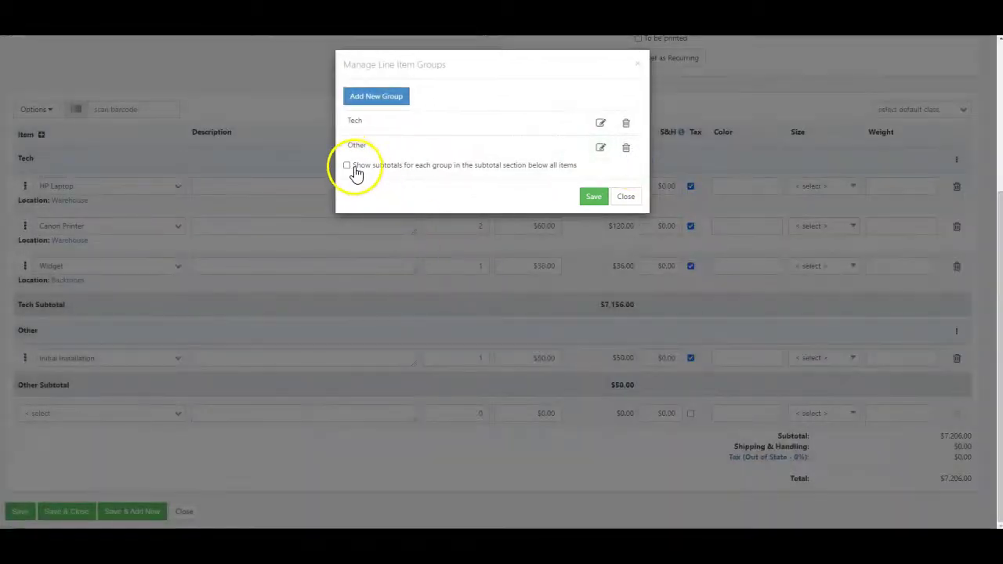
click(594, 196)
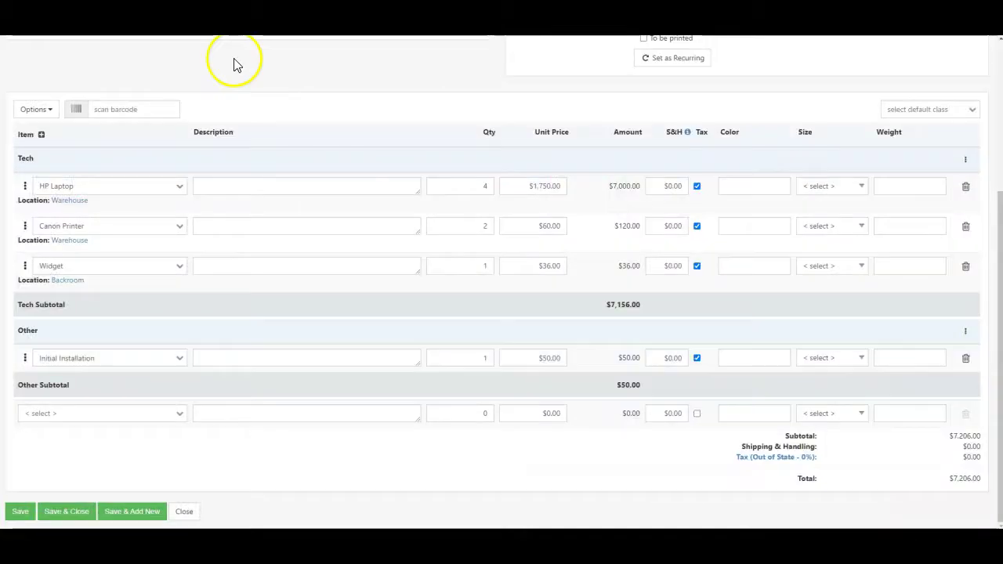
Remove all line item groups from the invoice and confirm the removal.
click(35, 109)
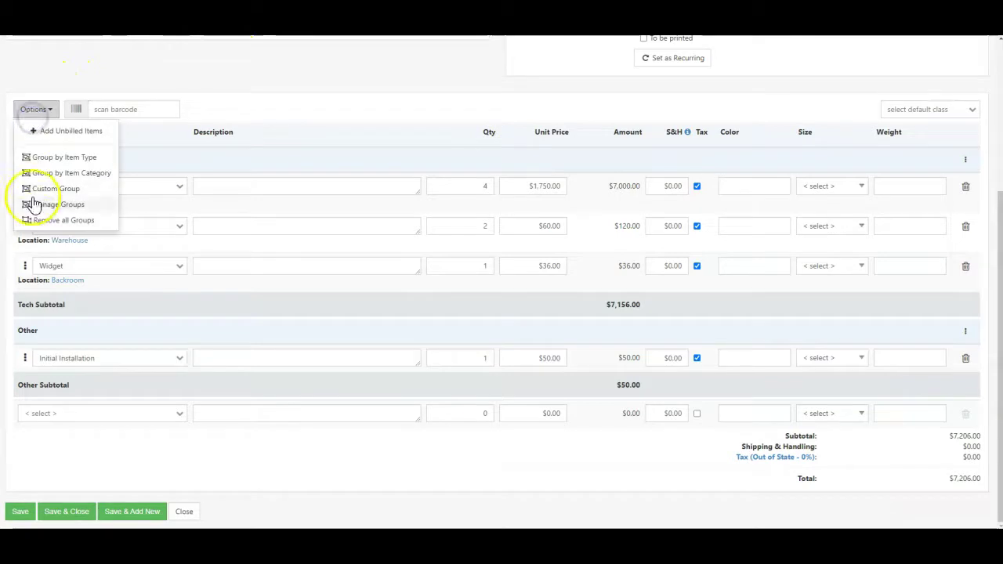
click(38, 224)
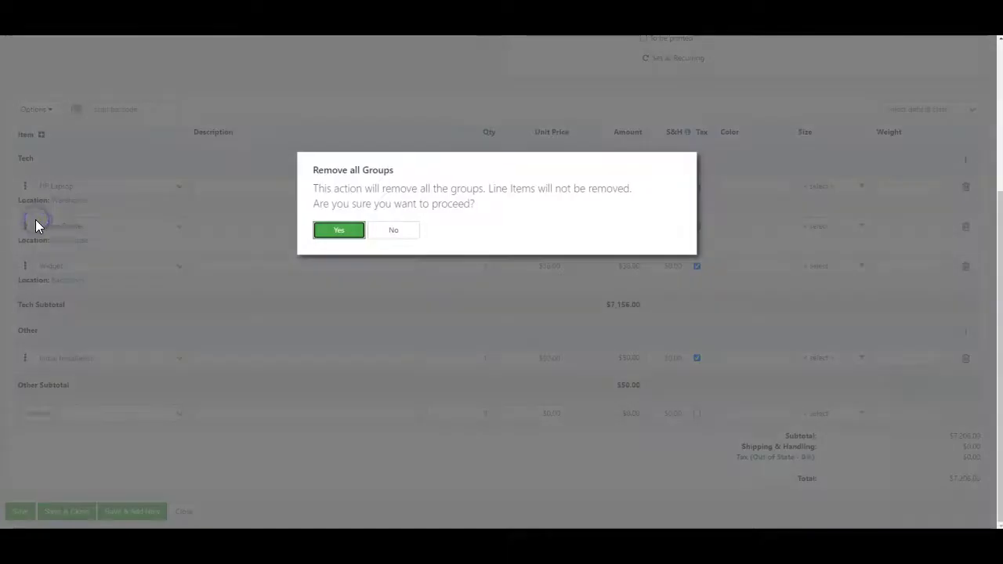
click(352, 231)
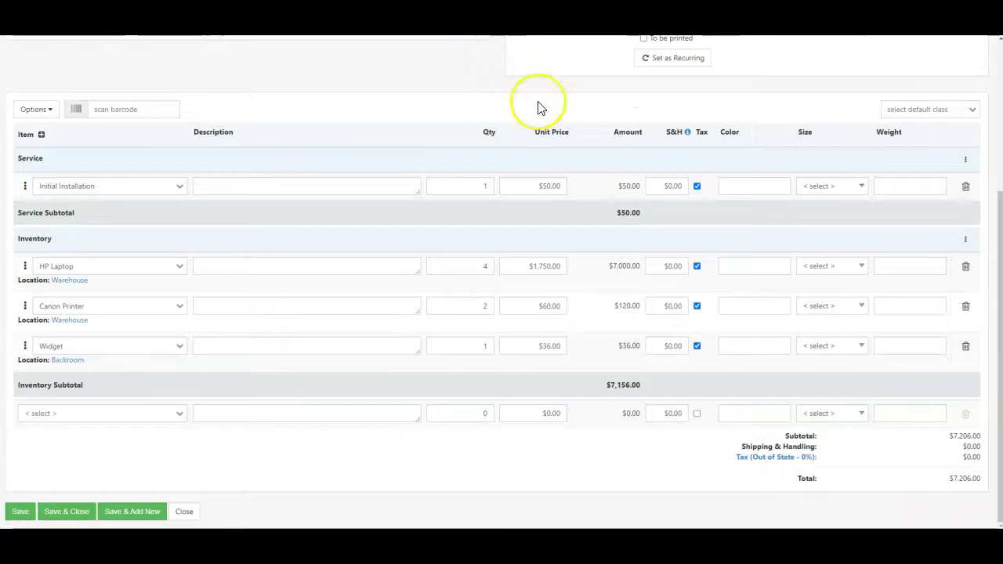
Examine the available actions for the Service group and for the Initial Installation item within it.
click(965, 161)
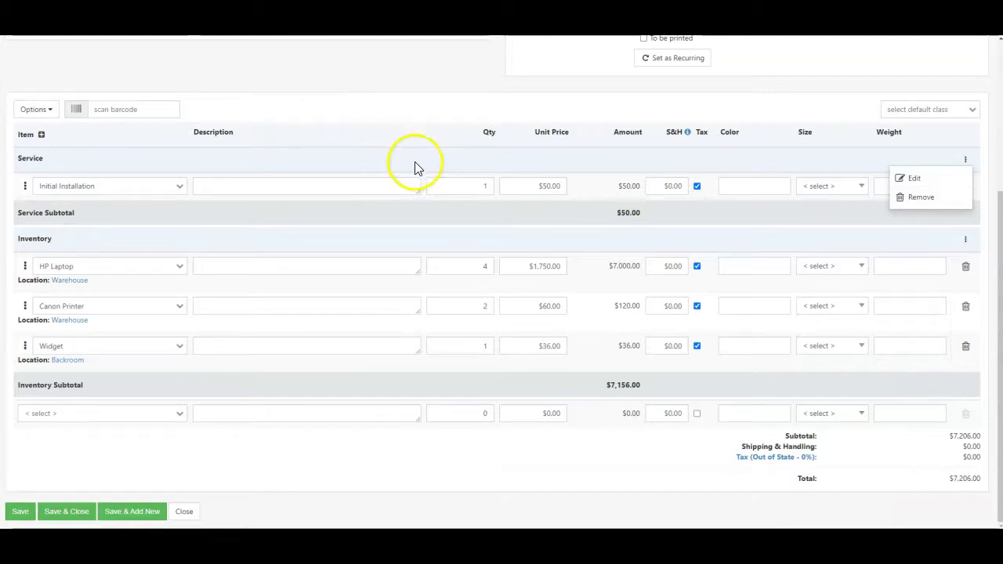
click(24, 187)
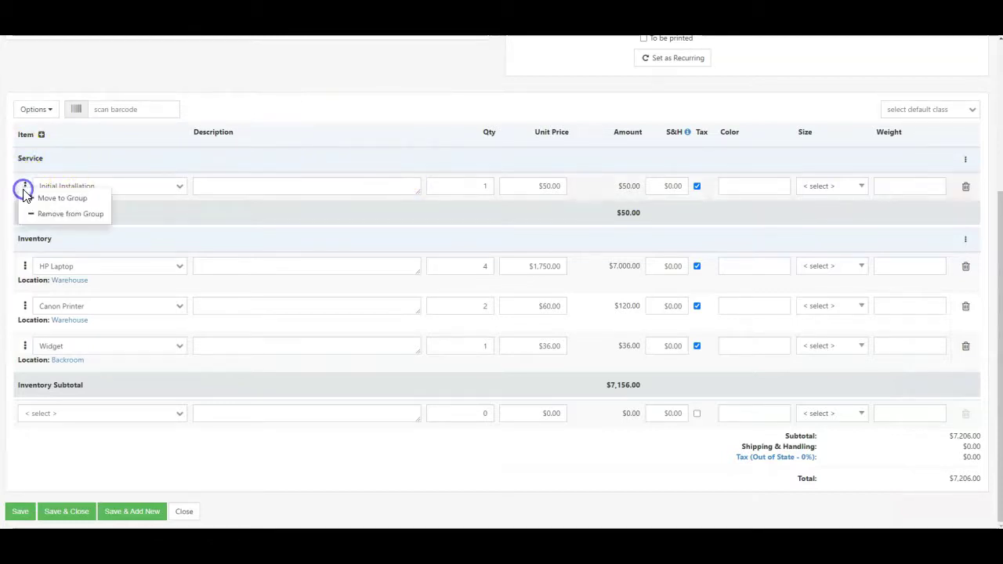
click(52, 204)
click(50, 217)
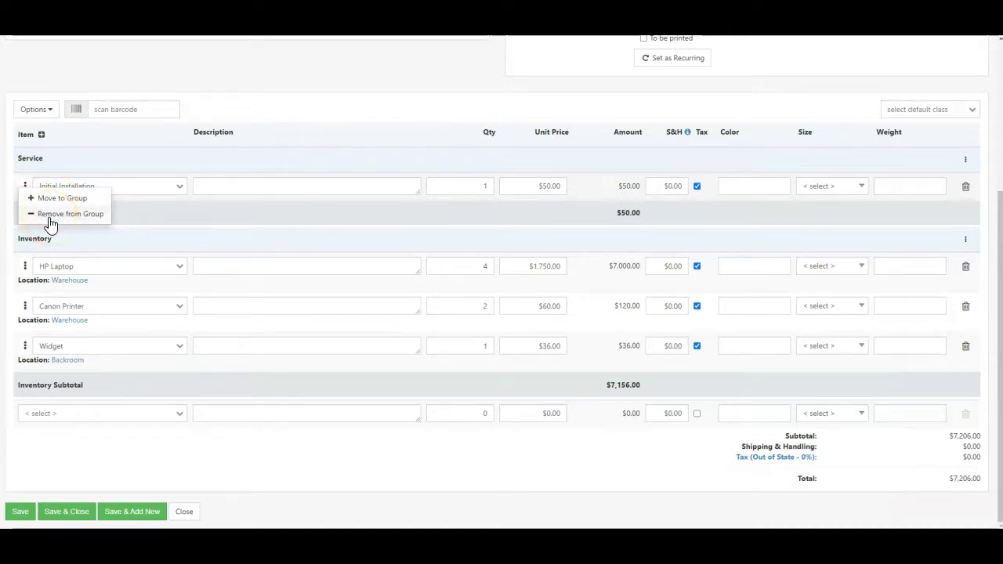
click(47, 428)
Add a Lenovo Laptop from the Laptops category as a new line item and set its location to Warehouse.
click(45, 413)
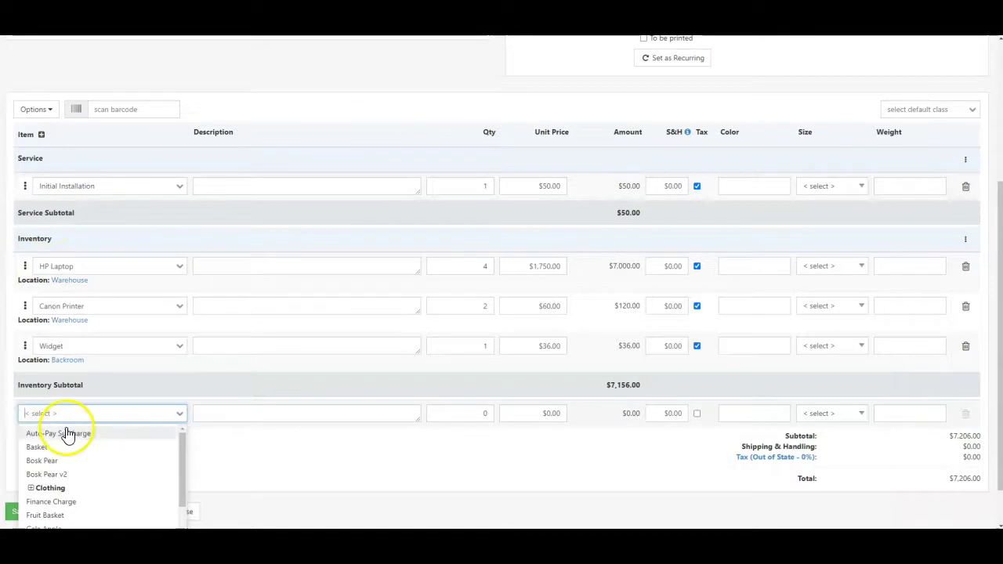
scroll(67, 435, down, 3)
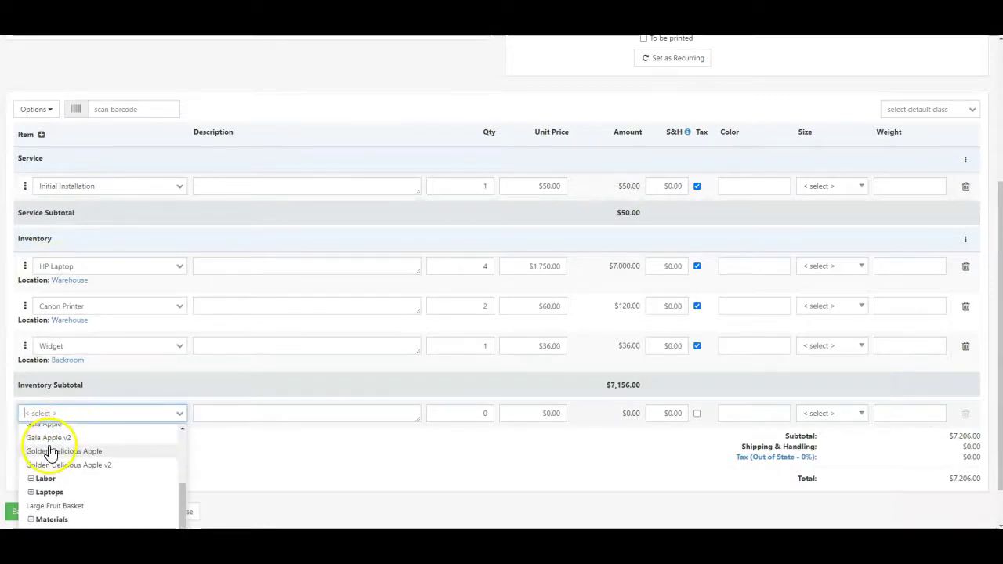
scroll(48, 450, down, 2)
click(32, 461)
click(52, 503)
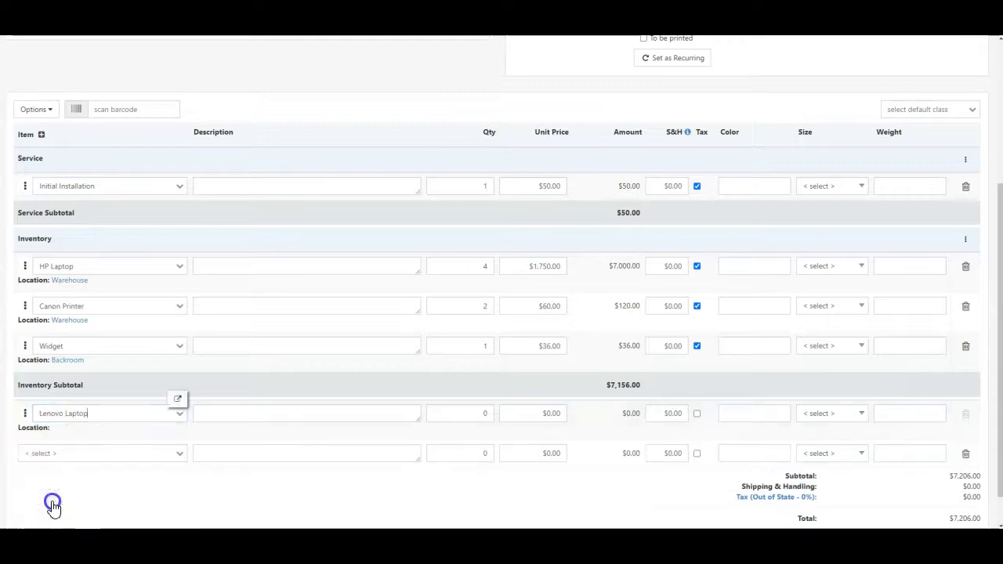
click(61, 429)
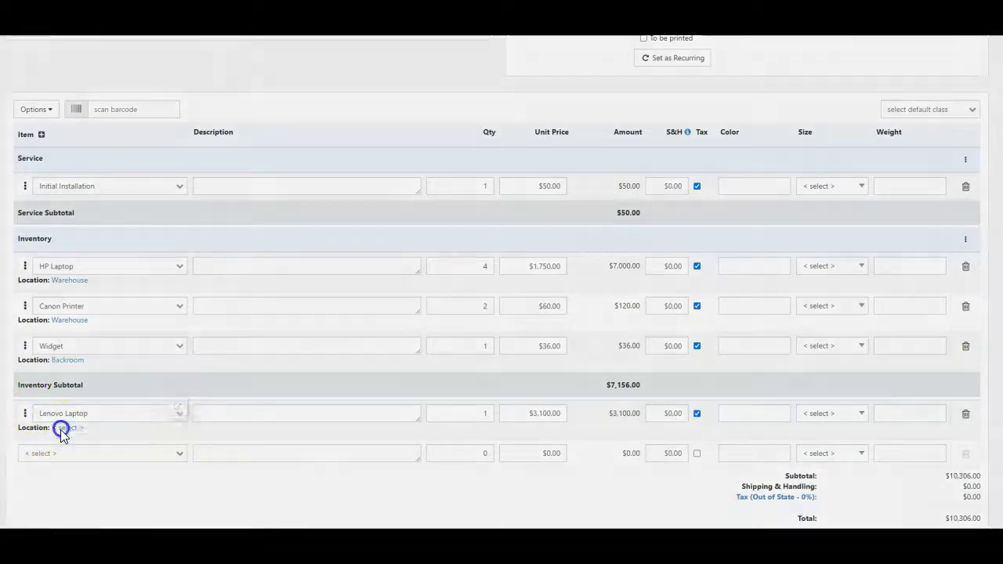
click(712, 187)
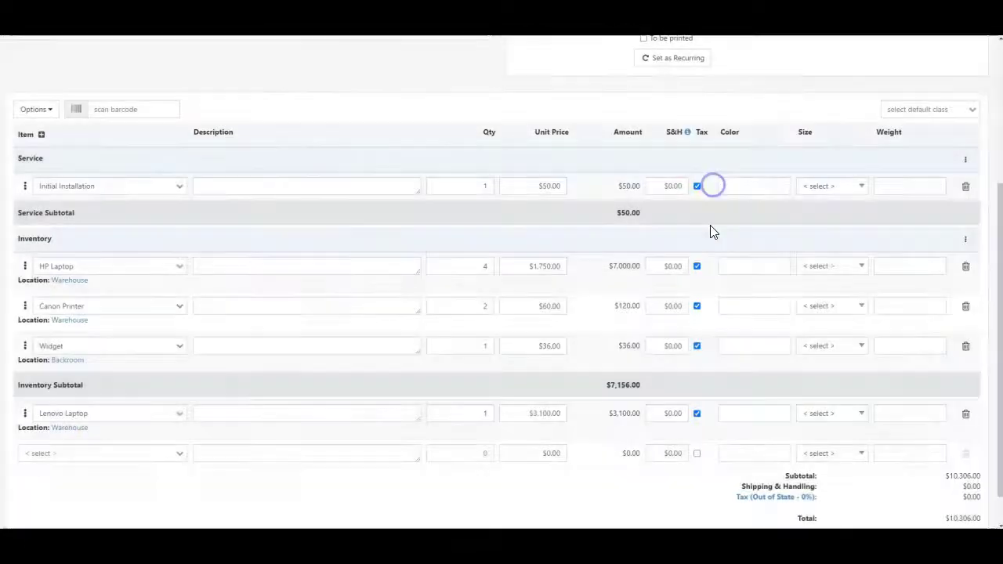
Remove all groups from the invoice's line items, including Service and Inventory, and confirm the removal.
scroll(191, 177, down, 2)
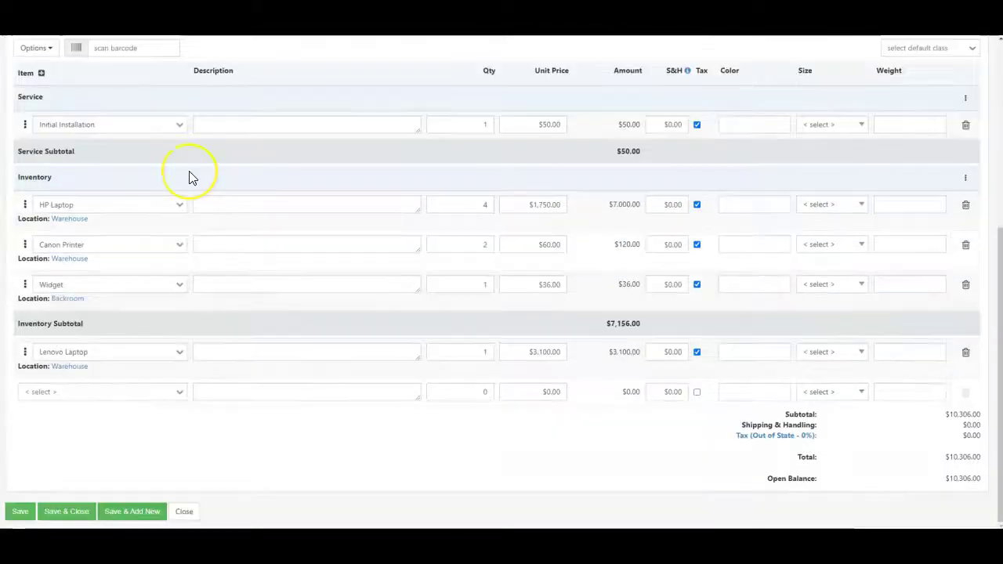
click(32, 49)
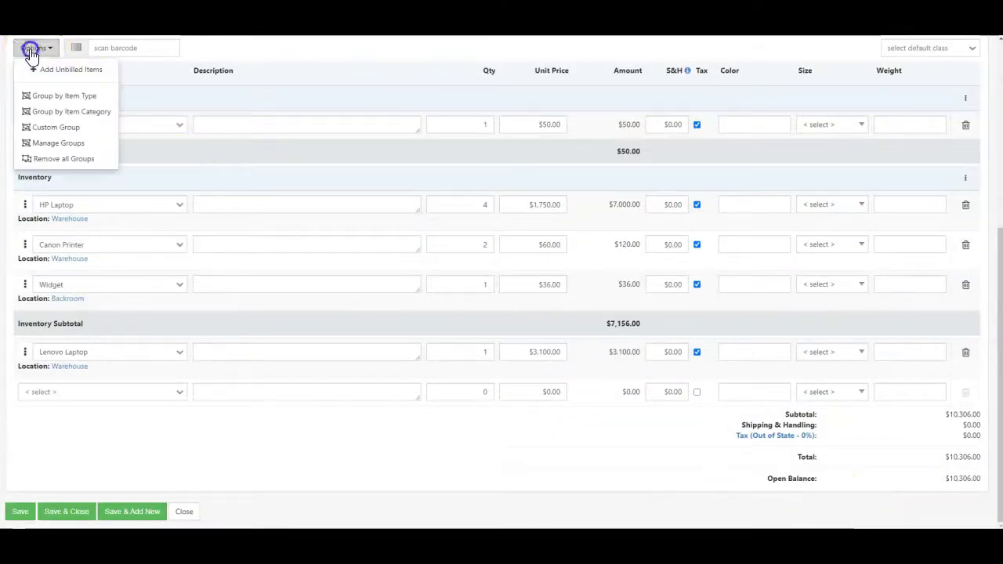
click(63, 162)
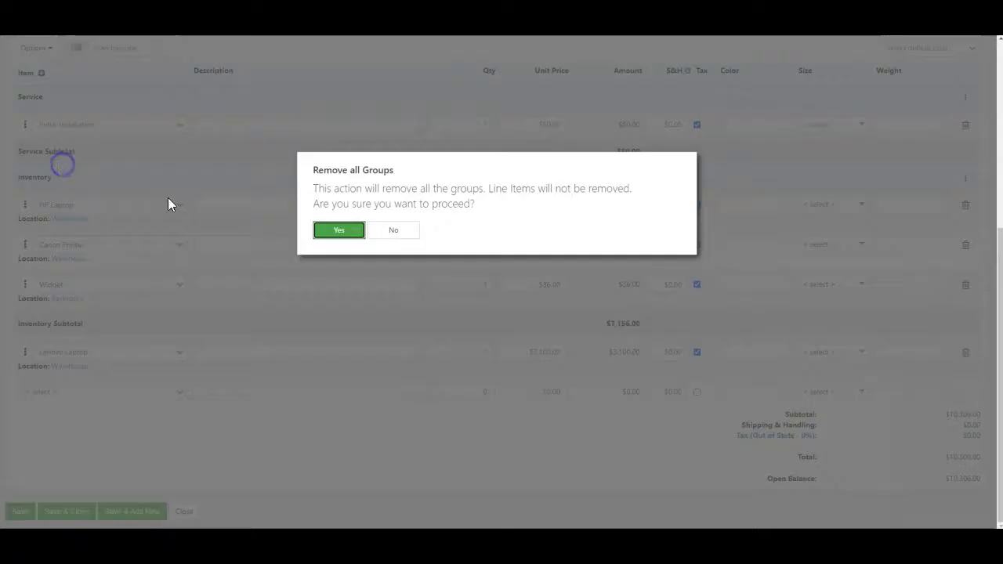
click(349, 228)
Group the line items by item type and confirm the grouping.
click(36, 152)
click(58, 199)
click(335, 241)
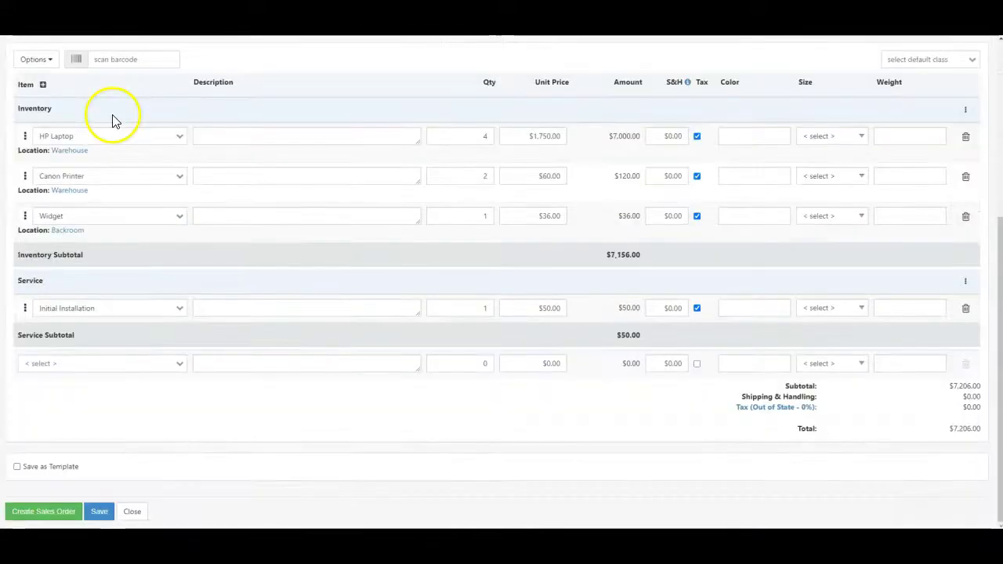
Reorder the line items by moving HP Laptop below Widget and Initial Installation up into the Inventory group.
drag(291, 148, 277, 233)
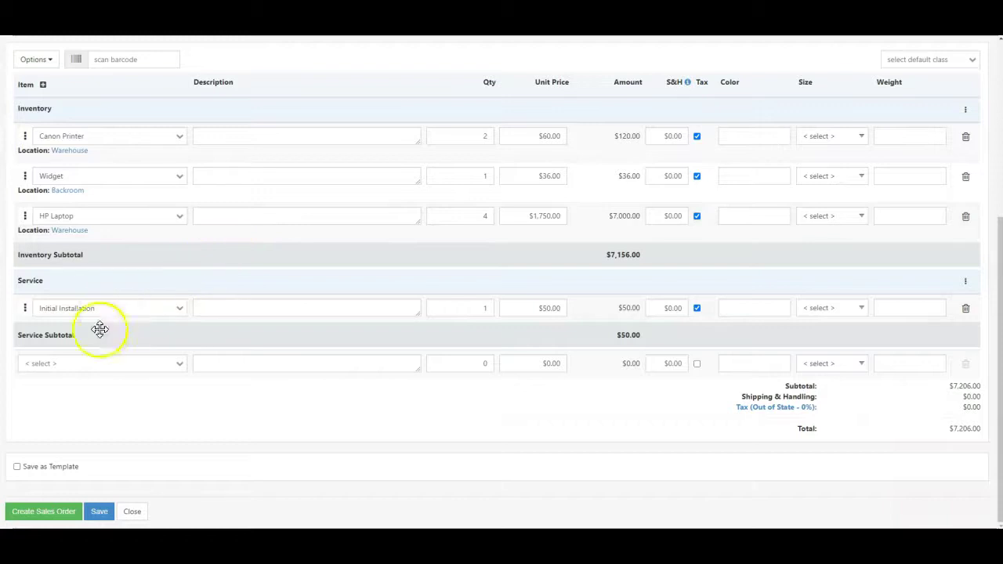
drag(196, 319, 202, 175)
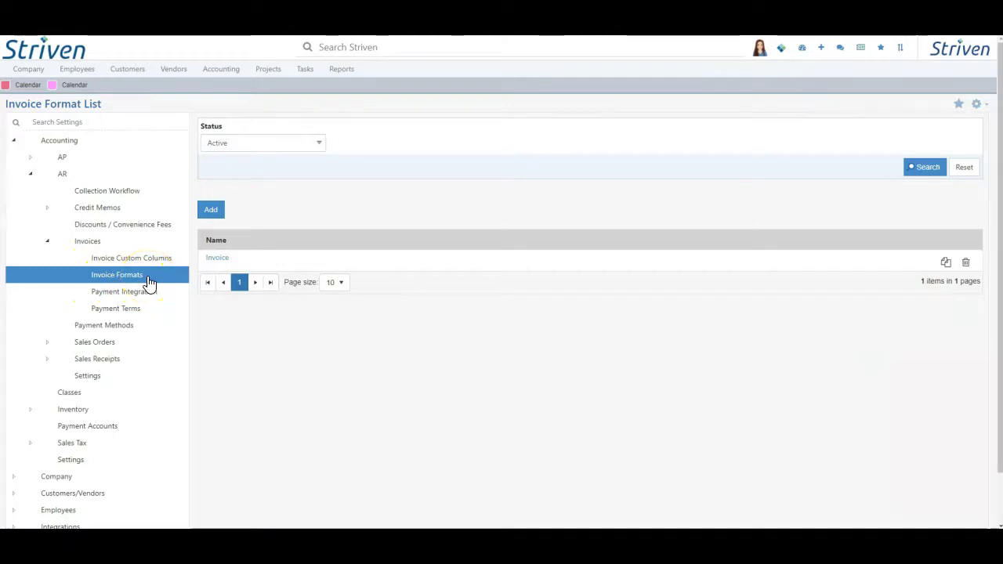
Enable showing the group header and group footer in the Items section of the Invoice format.
click(217, 258)
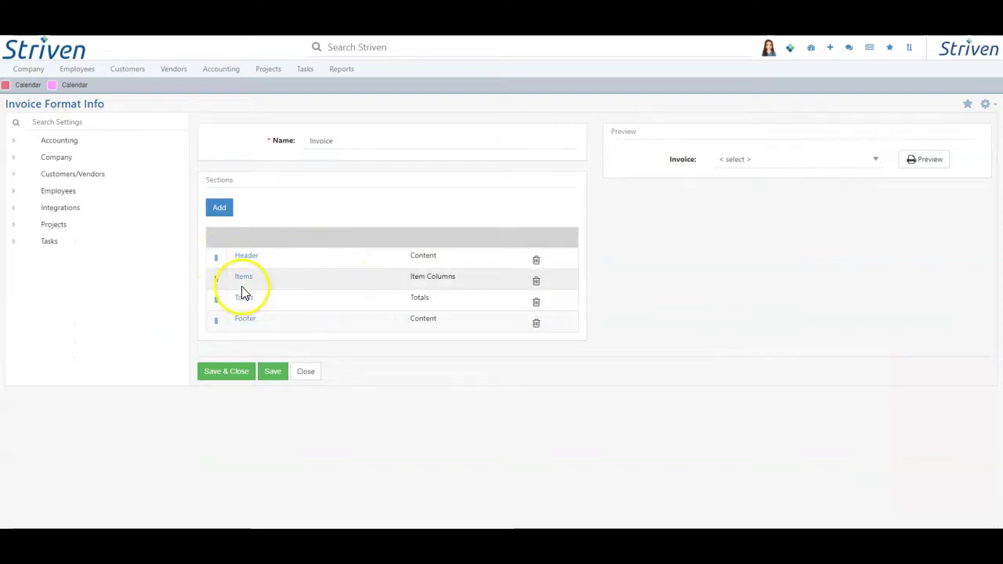
click(242, 279)
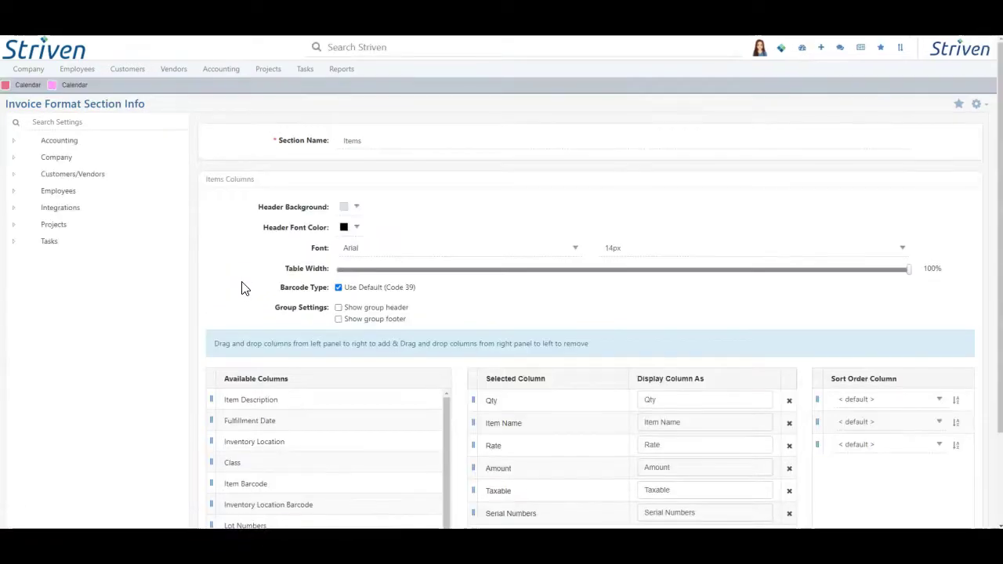
drag(253, 307, 412, 329)
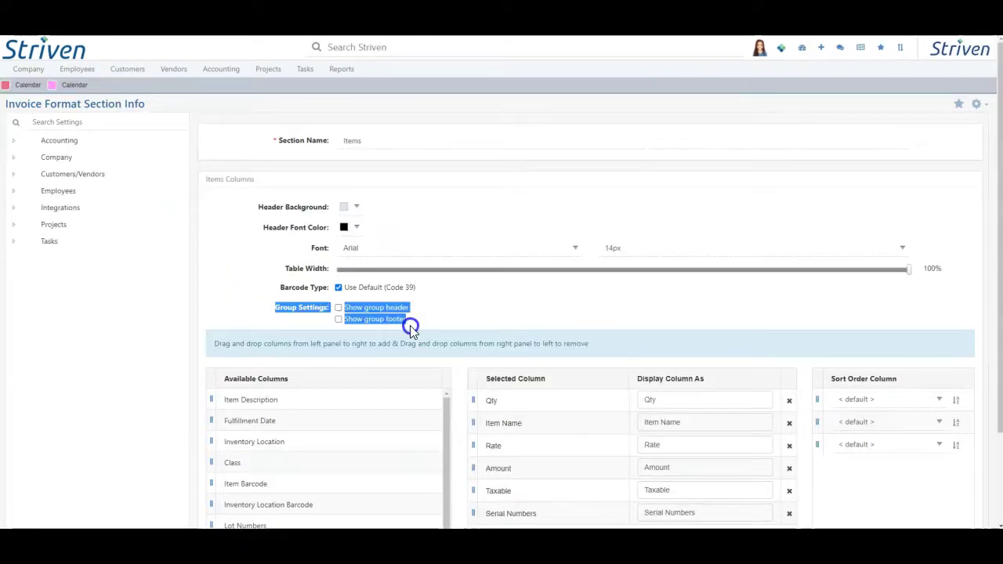
click(339, 308)
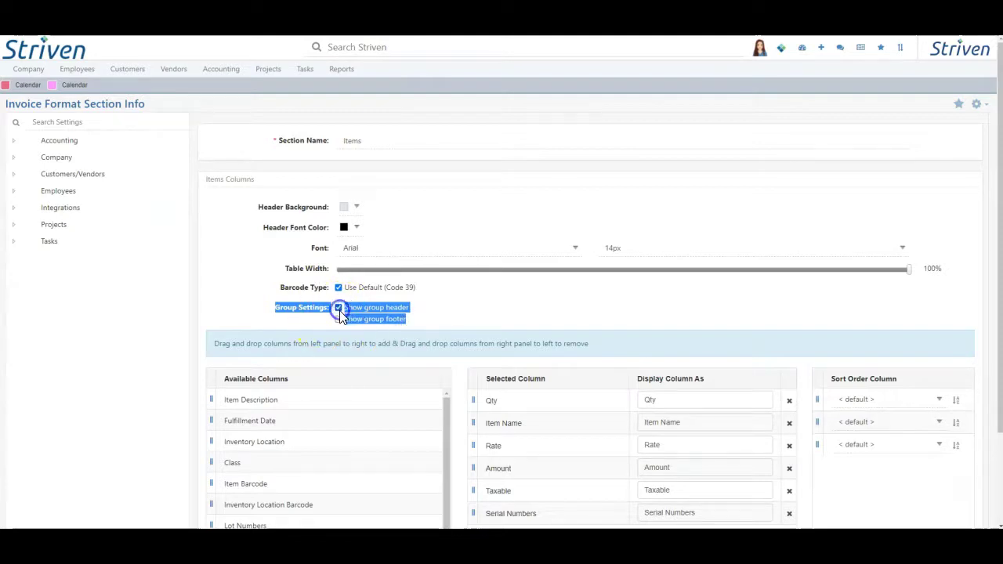
click(340, 319)
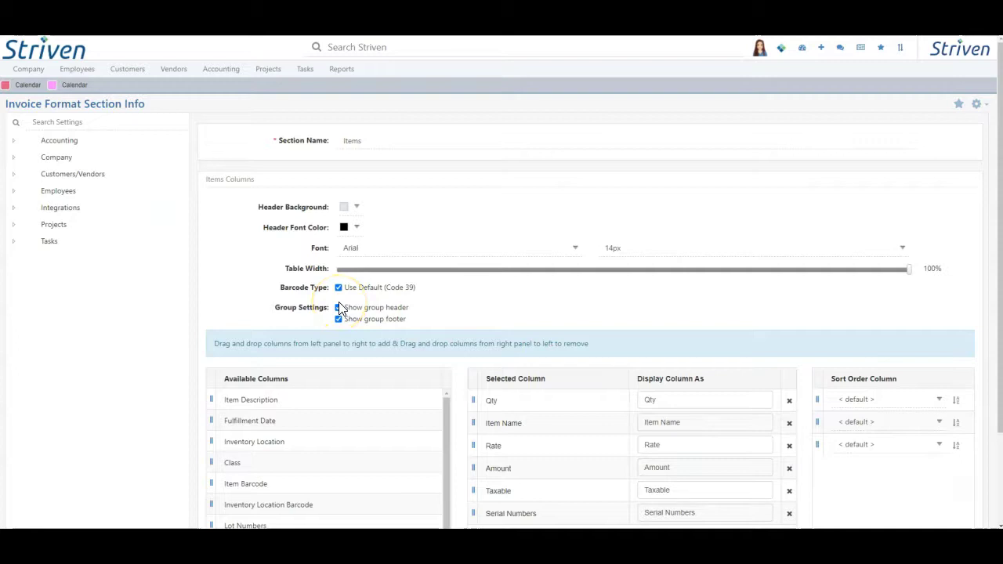
Set the first sort order column to Amount, save and close the section, and check the grouped line items on the customer's invoice.
scroll(588, 481, down, 2)
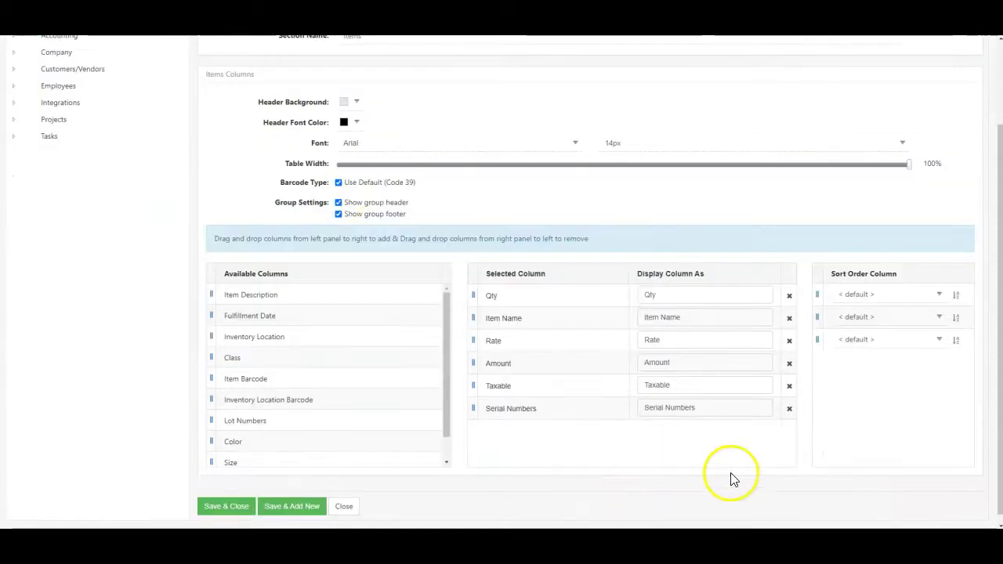
click(870, 294)
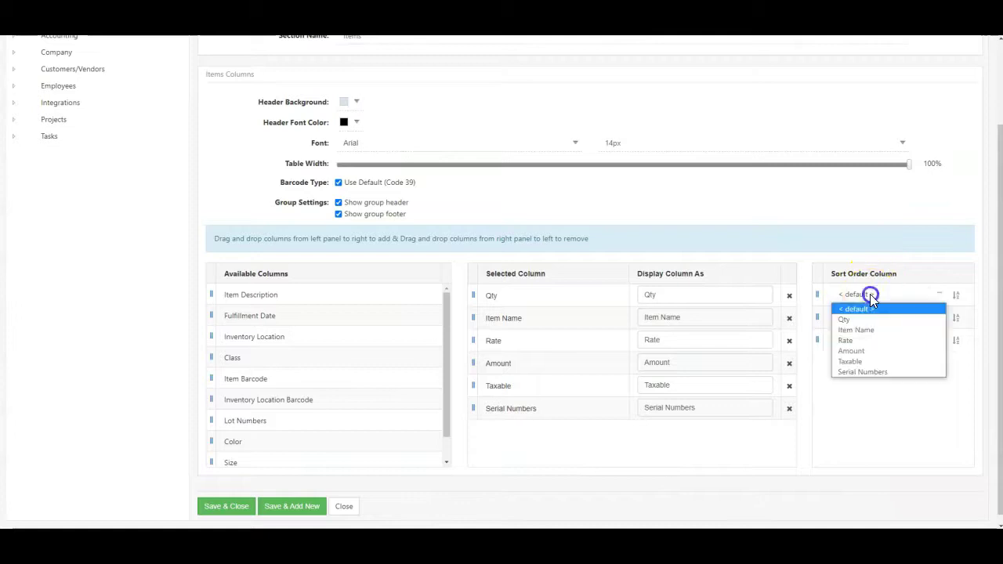
click(850, 352)
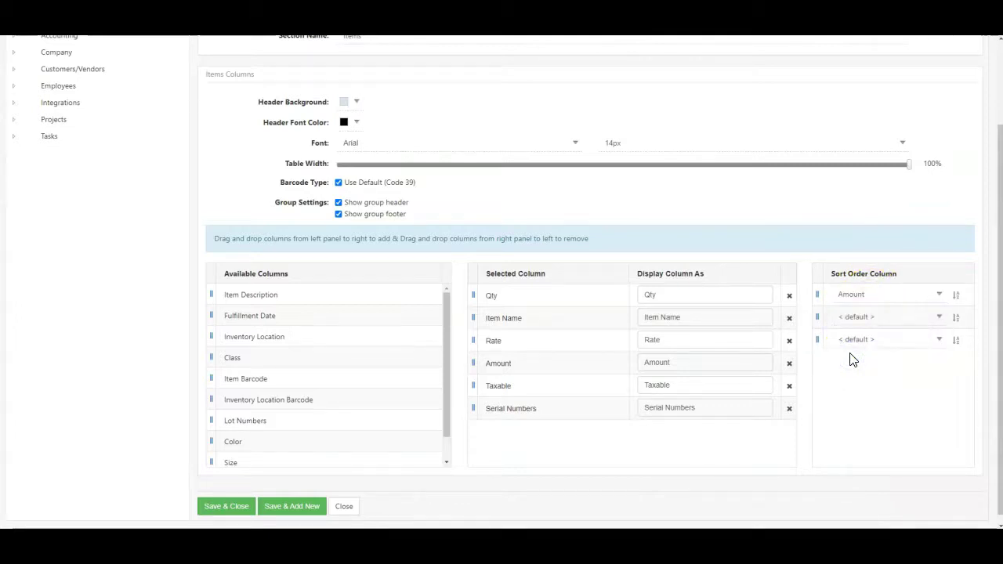
click(227, 506)
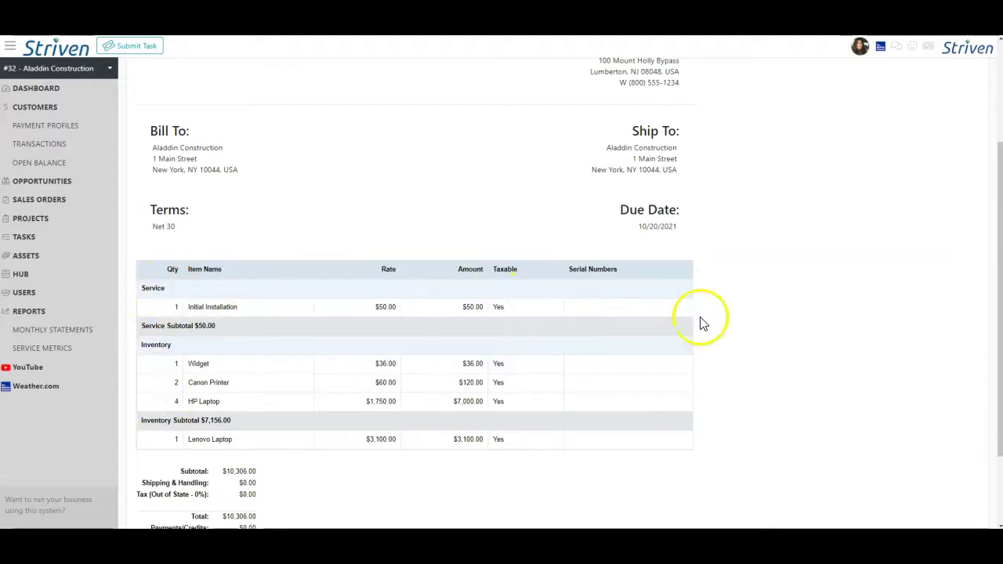
scroll(757, 332, down, 2)
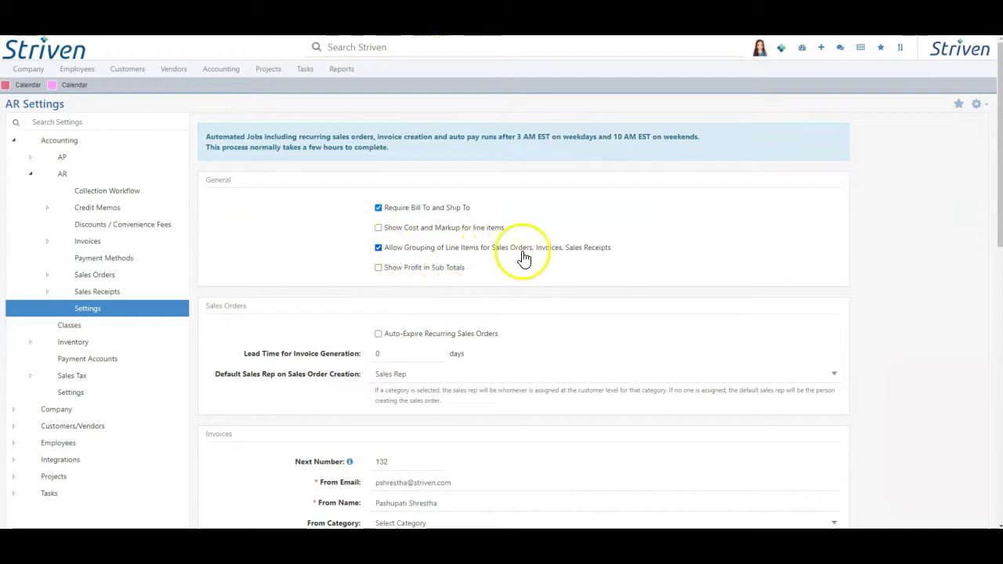
Turn the AR setting for grouping line items on sales orders, invoices and sales receipts off and back on.
click(379, 250)
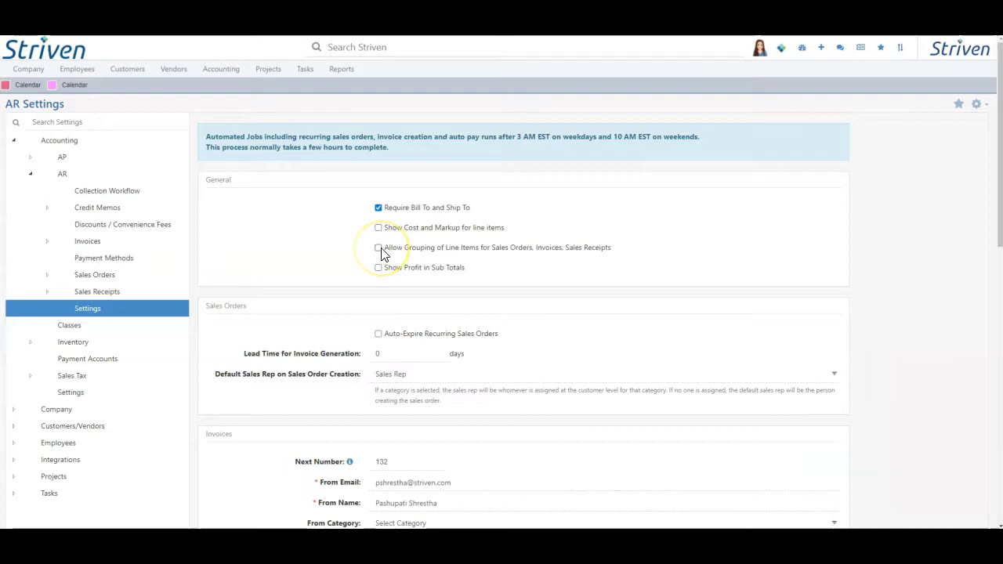
click(380, 249)
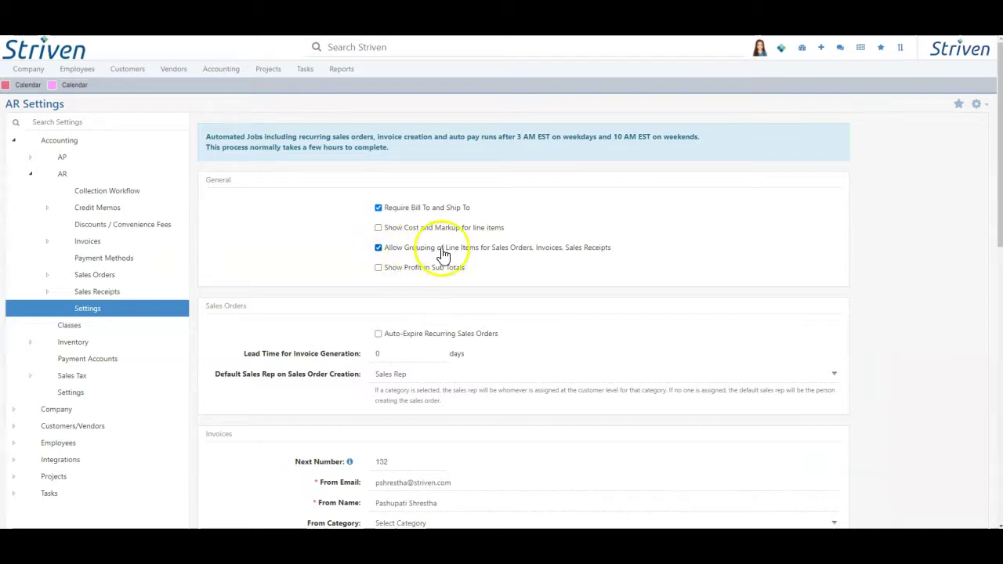